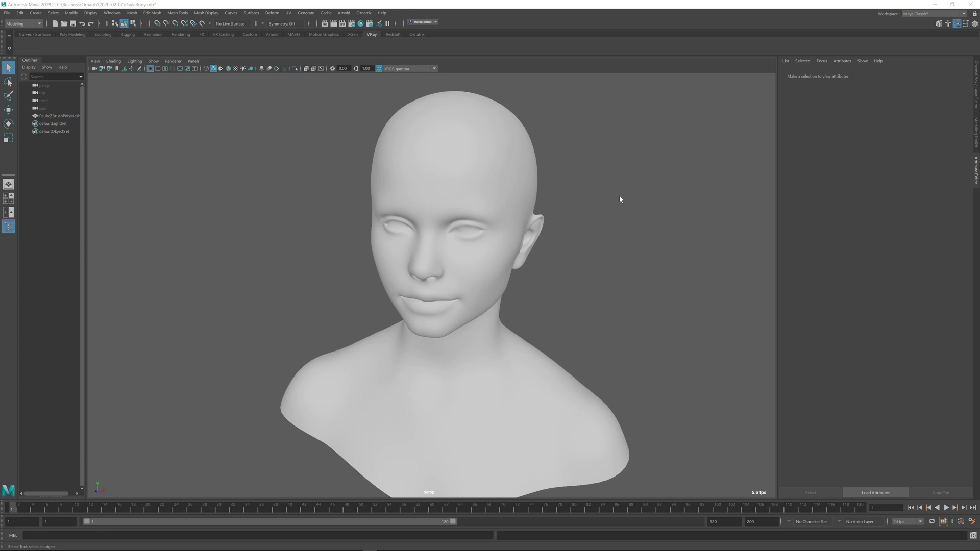
Paint hair strands across the top of the head with the Ornatrix Create Brush and raise the created strand length to about 12.
click(417, 35)
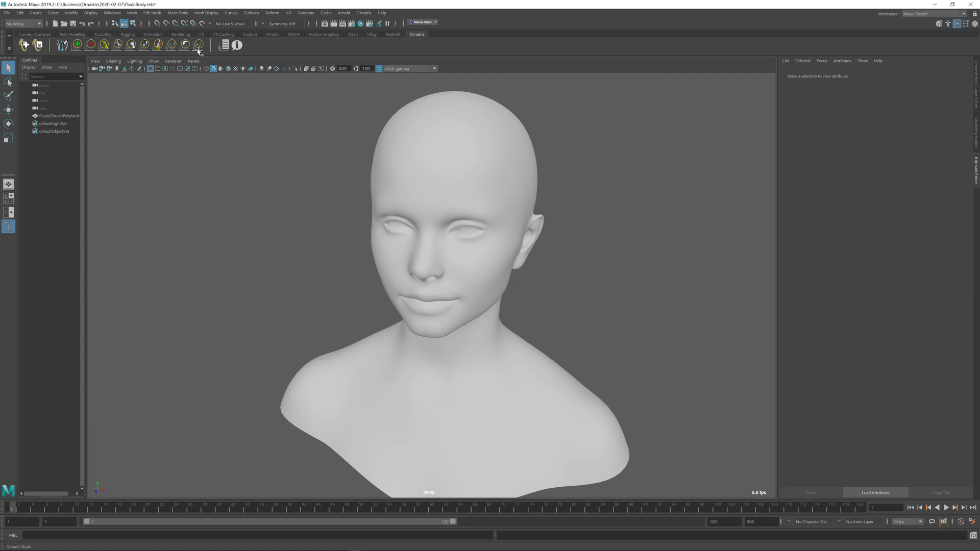
click(75, 47)
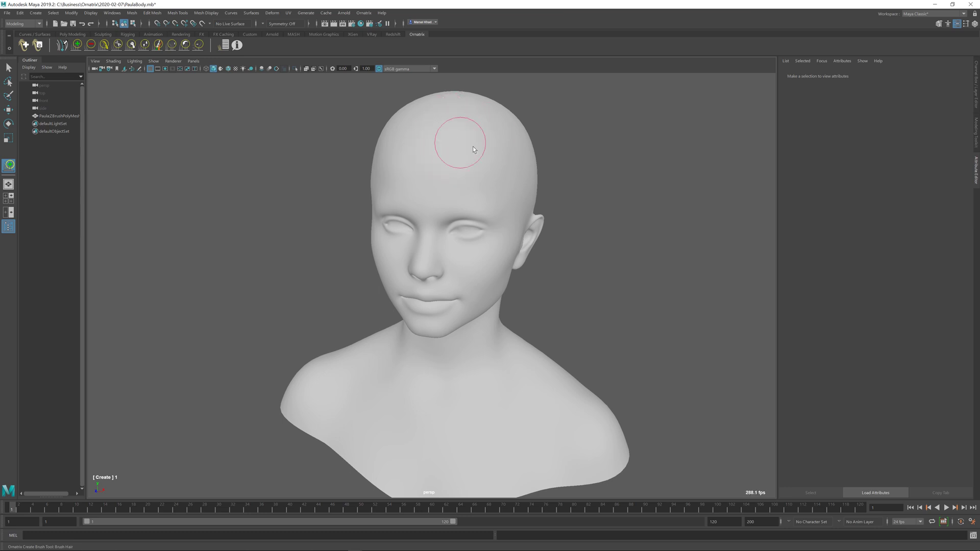
mouse_move(478, 154)
alt+mouse_down()
mouse_move(467, 187)
mouse_move(385, 228)
mouse_move(405, 219)
mouse_move(364, 217)
mouse_move(352, 251)
alt+mouse_up()
alt+drag(480, 274, 419, 275)
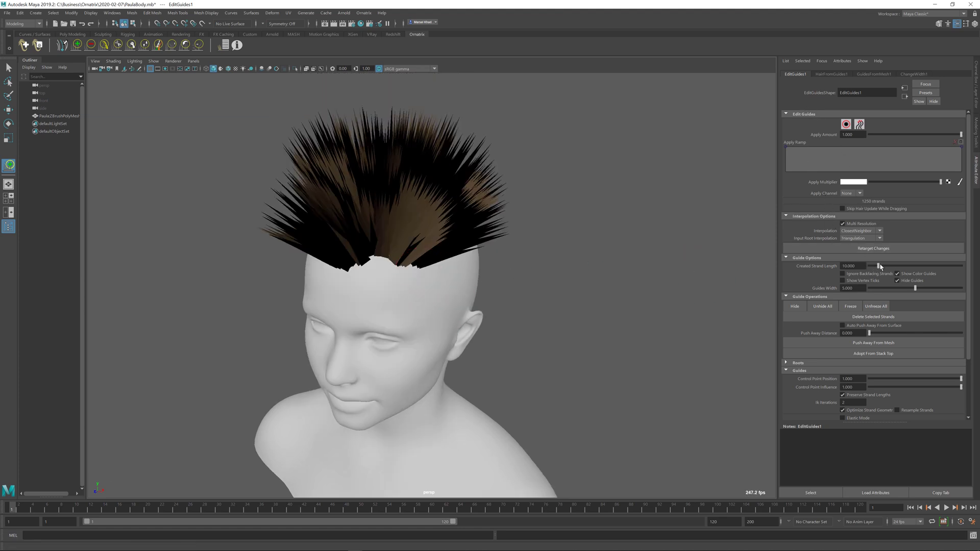
drag(881, 267, 881, 267)
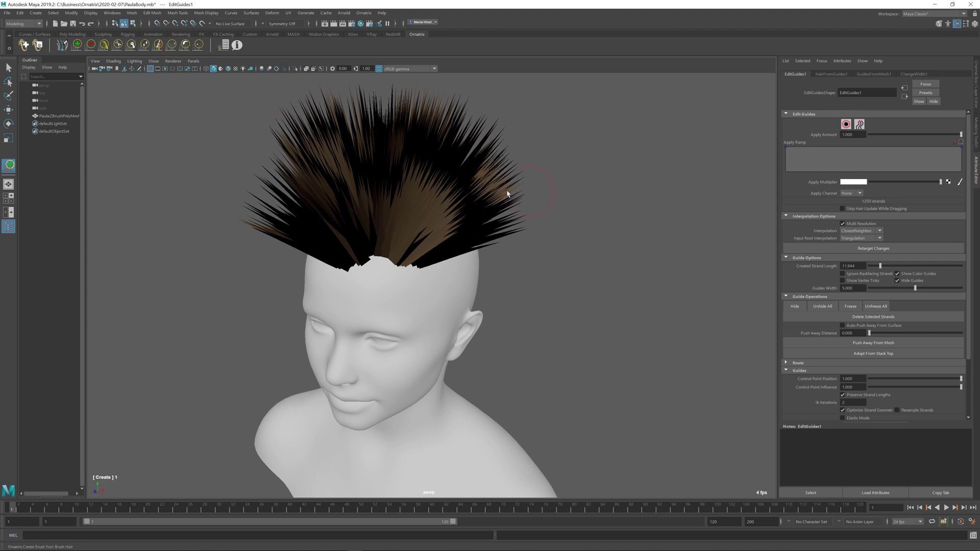
alt+drag(492, 190, 508, 190)
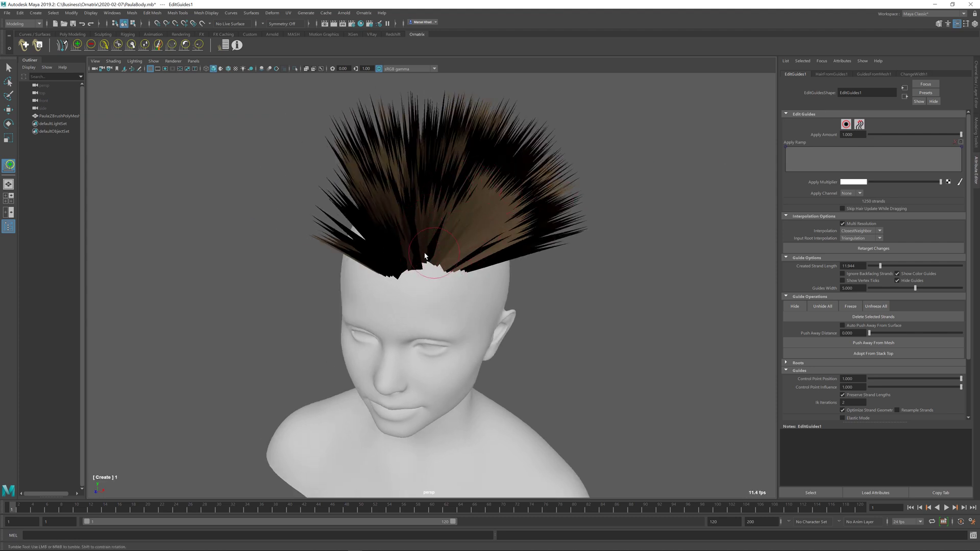
Open the Create Brush's tool settings, try the square brush shape and return to the circular one.
double_click(9, 166)
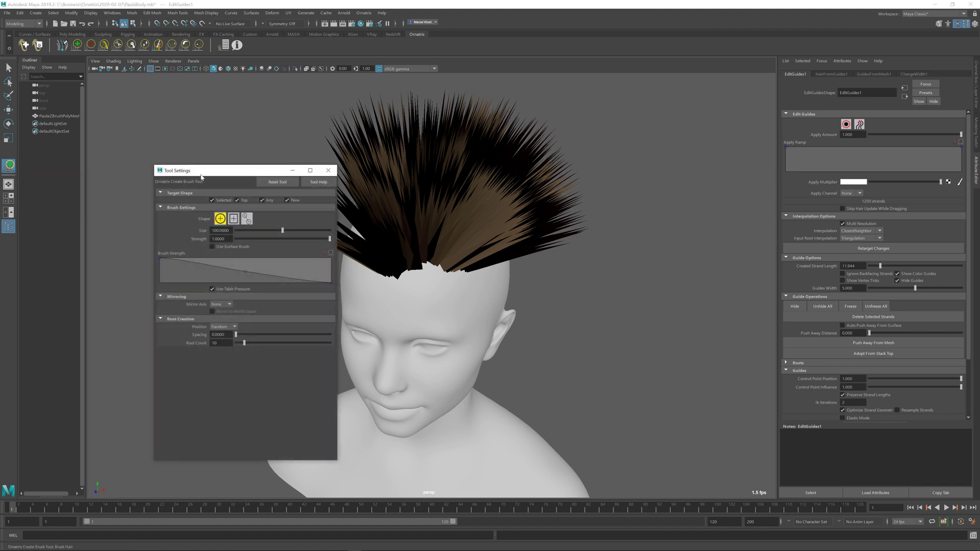
drag(203, 176, 155, 173)
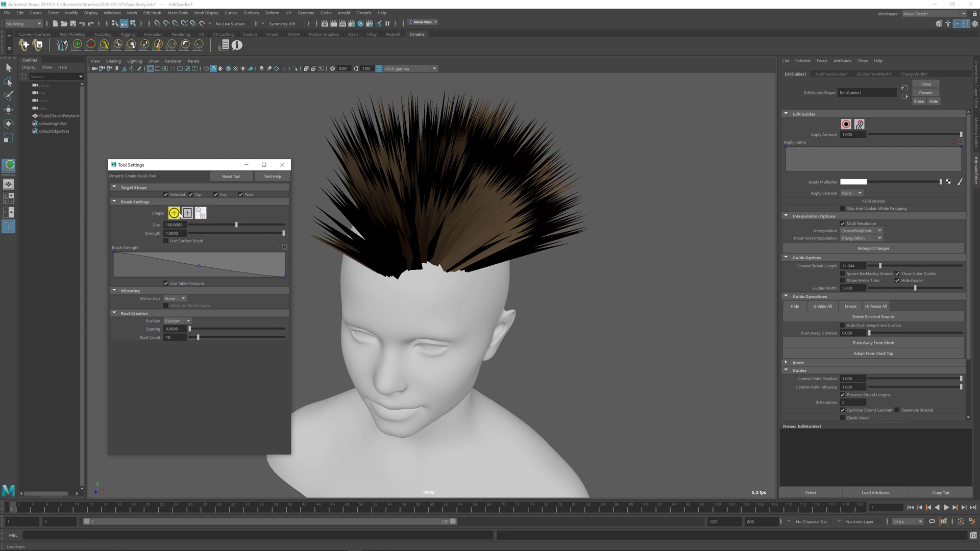
click(186, 214)
click(174, 213)
Undo the strand length change and all the hair painted on the head.
alt+drag(435, 231, 445, 228)
key(ctrl+z)
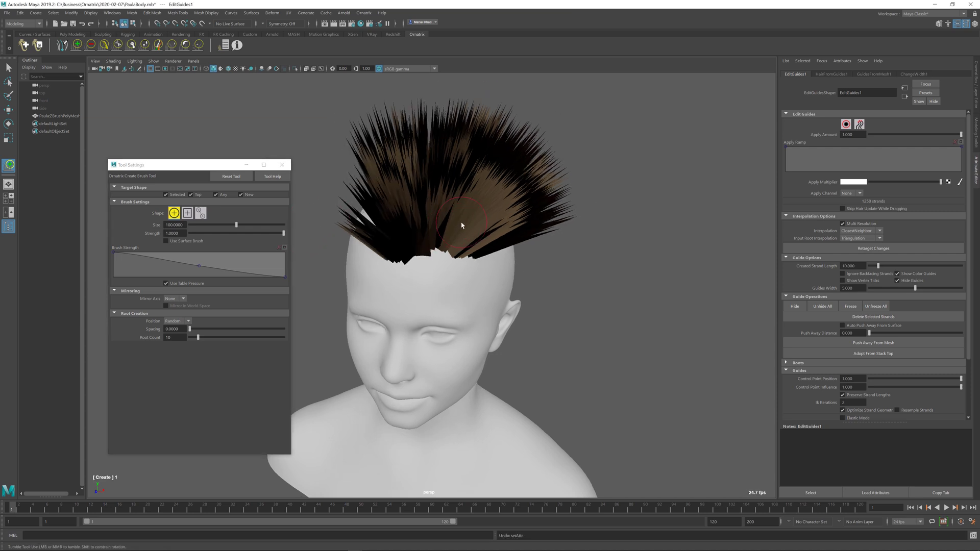
key(ctrl+z)
mouse_move(455, 232)
alt+mouse_down()
mouse_move(462, 252)
mouse_move(434, 261)
mouse_move(449, 240)
mouse_move(462, 261)
mouse_move(482, 250)
mouse_move(469, 235)
mouse_move(416, 230)
alt+mouse_up()
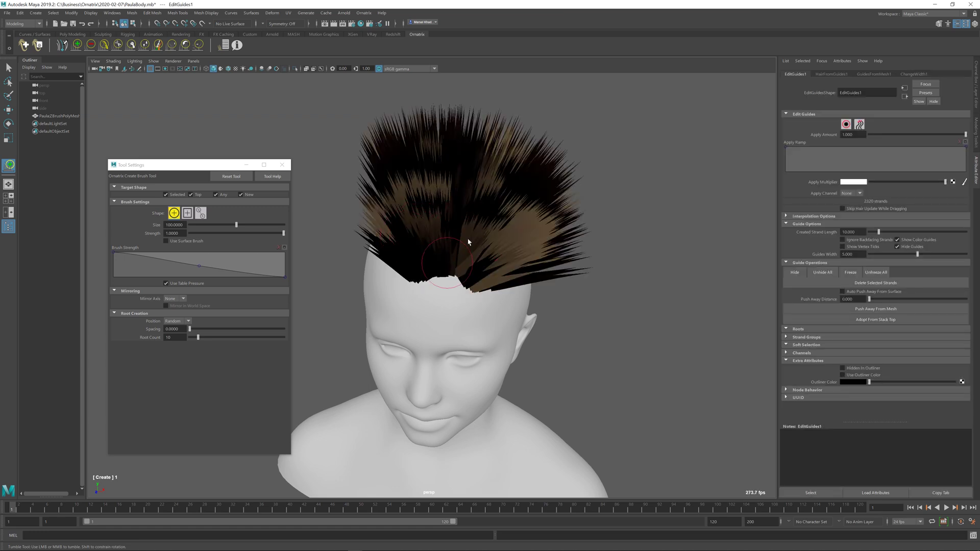
key(ctrl+z)
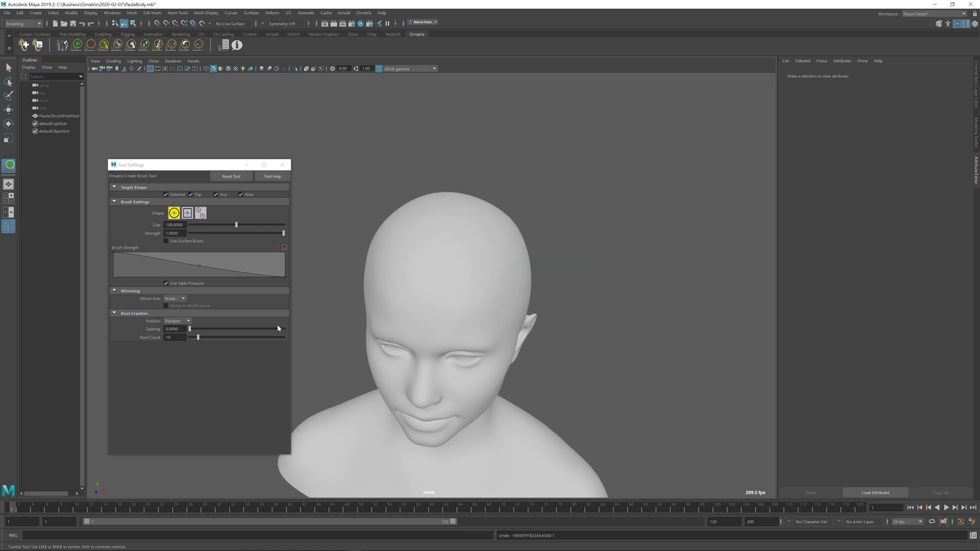
Set the root spacing to 1 and paint sparse test strands over the top of the head.
click(184, 330)
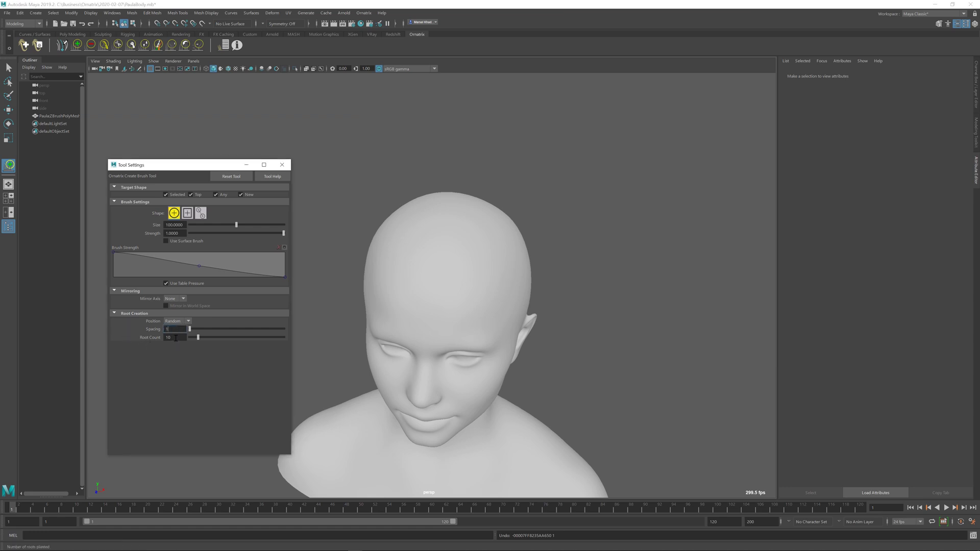
text(1)
click(176, 338)
mouse_move(456, 274)
mouse_down()
mouse_move(446, 267)
mouse_move(442, 281)
mouse_move(470, 262)
mouse_move(449, 263)
mouse_move(449, 235)
mouse_move(485, 284)
mouse_move(487, 234)
mouse_move(464, 225)
mouse_move(442, 235)
mouse_move(394, 281)
mouse_move(400, 236)
mouse_move(434, 223)
mouse_up()
alt+drag(514, 262, 467, 248)
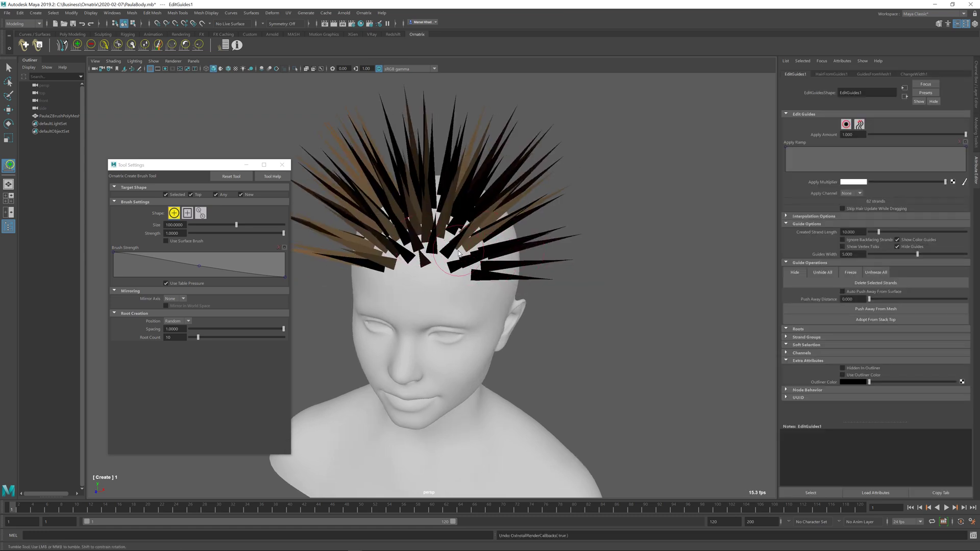
Undo the sparse test strands and set the root spacing to 0.4.
key(ctrl+z)
drag(182, 329, 113, 328)
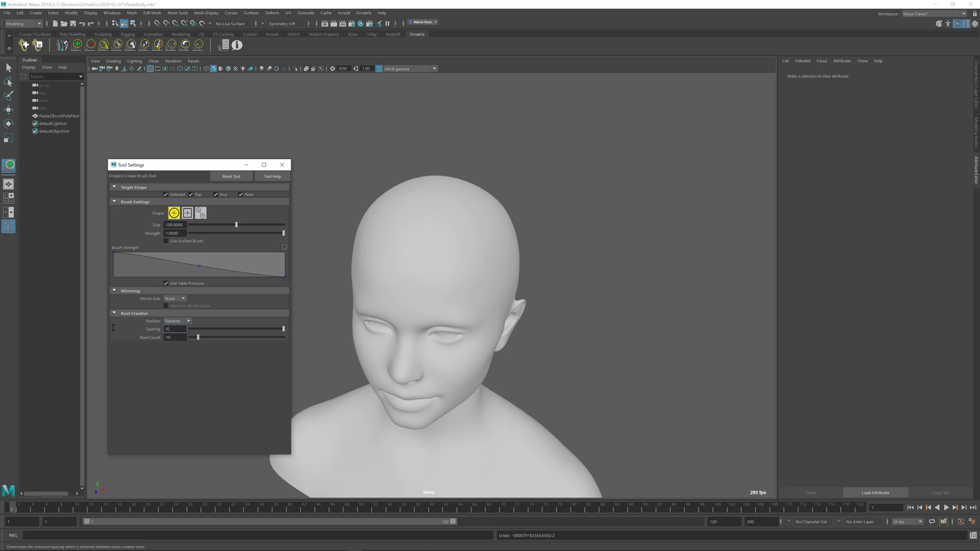
key(BackSpace)
text(.4)
key(Return)
Paint hair strands over the whole scalp, covering the hairline, top, both sides and back of the head.
mouse_move(448, 244)
alt+mouse_down()
mouse_move(368, 219)
mouse_move(447, 250)
mouse_move(432, 198)
mouse_move(490, 244)
mouse_move(543, 265)
alt+mouse_up()
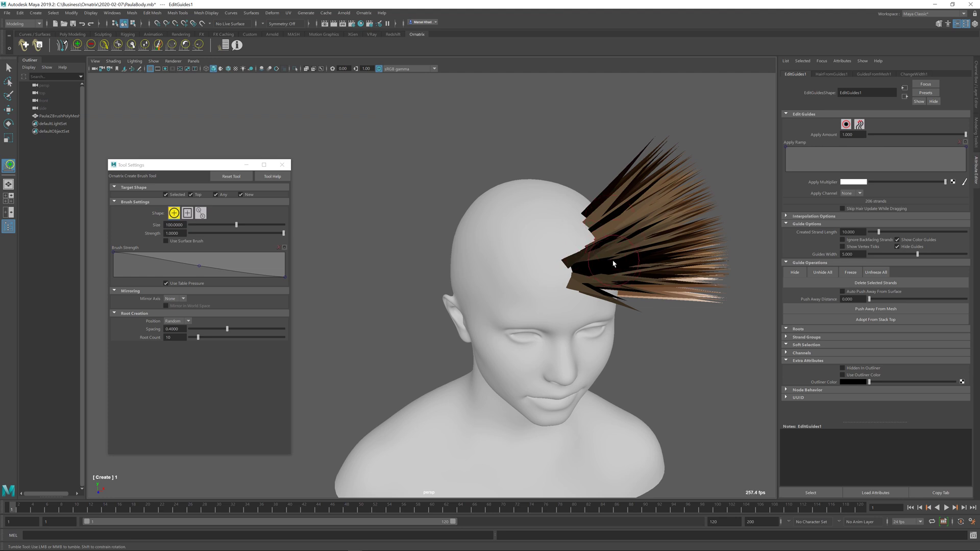
mouse_move(567, 275)
mouse_down()
mouse_move(554, 224)
mouse_move(565, 274)
mouse_move(514, 285)
mouse_move(525, 251)
mouse_move(507, 229)
mouse_move(522, 220)
mouse_up()
mouse_move(603, 286)
alt+mouse_down()
mouse_move(558, 254)
mouse_move(531, 256)
alt+mouse_up()
alt+drag(400, 205, 455, 225)
alt+middle_drag(454, 225, 505, 250)
alt+drag(505, 250, 475, 249)
alt+middle_drag(475, 249, 442, 231)
mouse_move(402, 251)
mouse_down()
mouse_move(417, 264)
mouse_move(421, 237)
mouse_move(439, 240)
mouse_move(406, 279)
mouse_move(483, 254)
mouse_move(359, 223)
mouse_move(495, 244)
mouse_move(387, 263)
mouse_move(383, 255)
mouse_move(376, 280)
mouse_move(429, 263)
mouse_move(448, 268)
mouse_move(375, 225)
mouse_move(364, 244)
mouse_move(372, 193)
mouse_move(400, 215)
mouse_move(380, 172)
mouse_move(407, 228)
mouse_move(398, 252)
mouse_move(452, 227)
mouse_move(453, 254)
mouse_move(456, 239)
mouse_up()
mouse_move(423, 349)
mouse_down()
mouse_move(415, 357)
mouse_move(440, 336)
mouse_move(456, 389)
mouse_move(463, 353)
mouse_move(384, 306)
mouse_move(401, 285)
mouse_up()
alt+middle_drag(400, 284, 416, 301)
mouse_move(416, 301)
alt+mouse_down()
mouse_move(357, 262)
mouse_move(349, 209)
mouse_move(408, 189)
mouse_move(469, 253)
mouse_move(390, 223)
mouse_move(365, 227)
mouse_move(370, 255)
mouse_move(440, 250)
mouse_move(428, 271)
mouse_move(367, 279)
mouse_move(358, 306)
alt+mouse_up()
alt+drag(452, 278, 393, 282)
alt+middle_drag(386, 279, 427, 284)
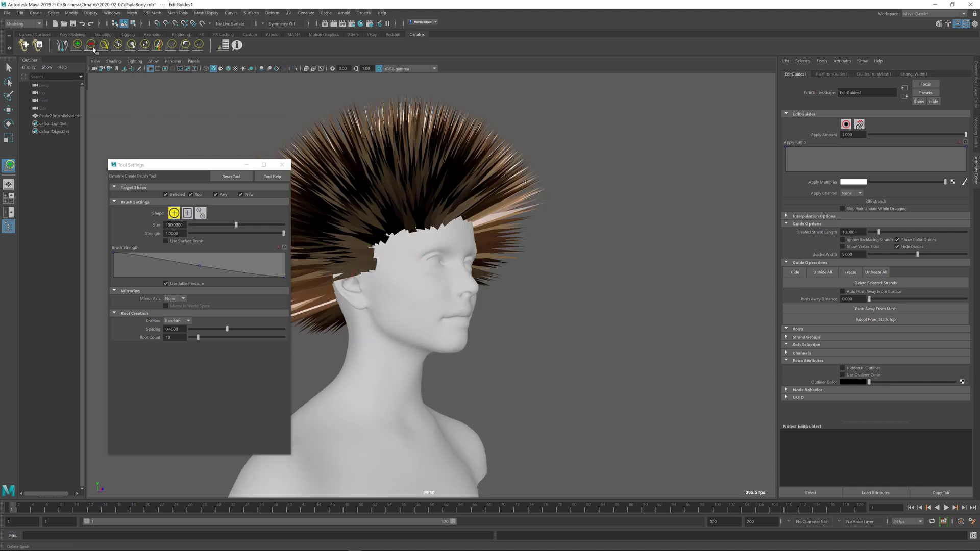
Remove strands in front of the ear with the Ornatrix Delete Brush.
click(91, 46)
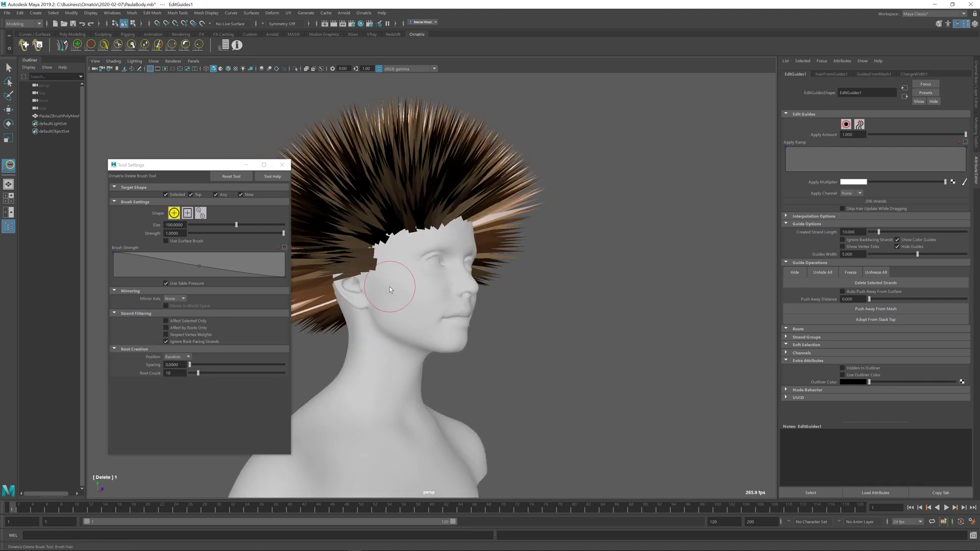
mouse_move(390, 287)
mouse_down()
mouse_move(394, 274)
mouse_move(368, 270)
mouse_move(390, 280)
mouse_move(380, 286)
mouse_up()
mouse_move(464, 299)
alt+mouse_down()
mouse_move(323, 274)
mouse_move(433, 251)
mouse_move(383, 240)
mouse_move(399, 251)
alt+mouse_up()
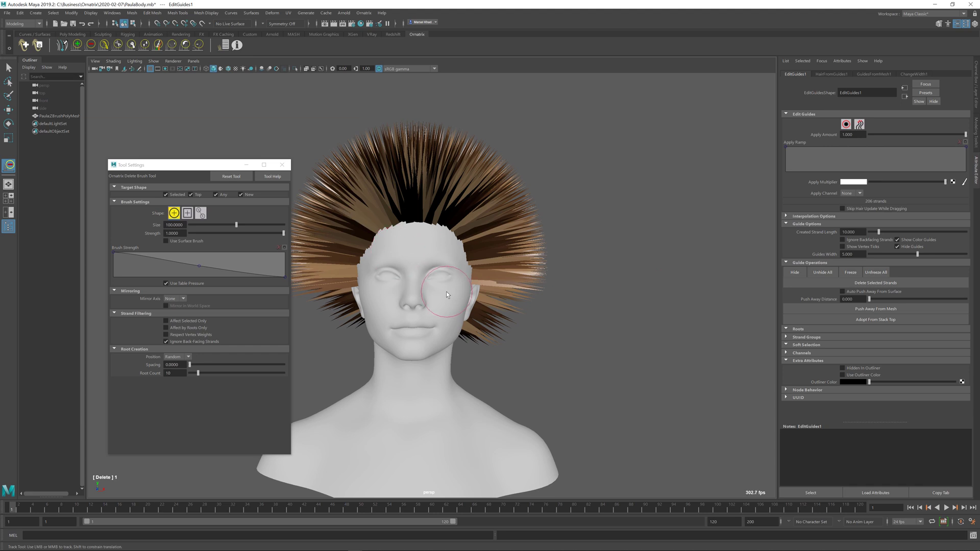
Give the Create Brush a square shape, then activate the Comb Brush with its circular shape.
click(102, 45)
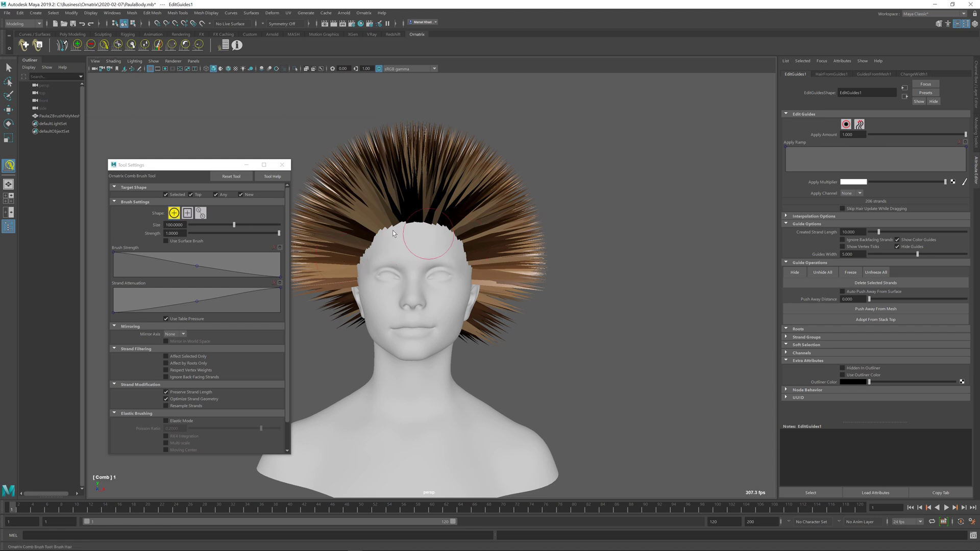
click(77, 46)
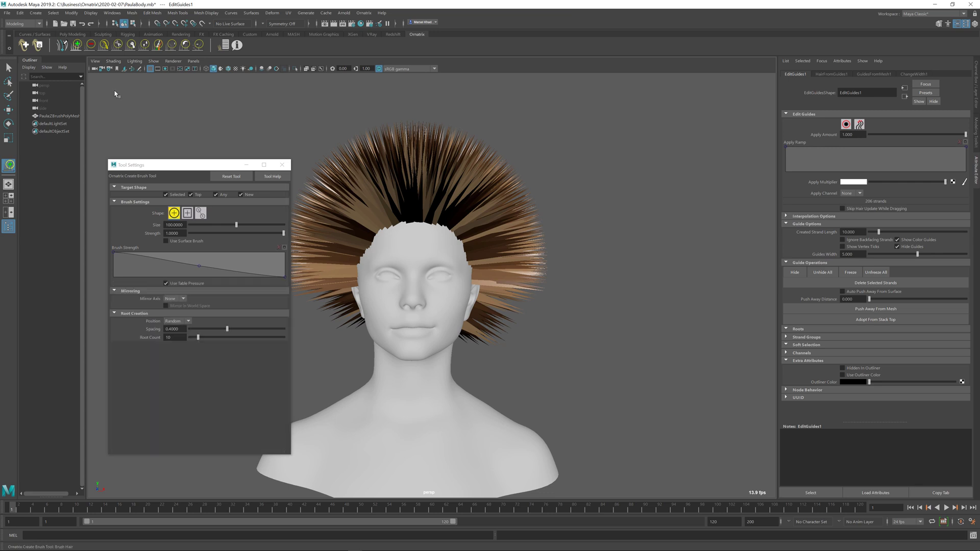
click(187, 216)
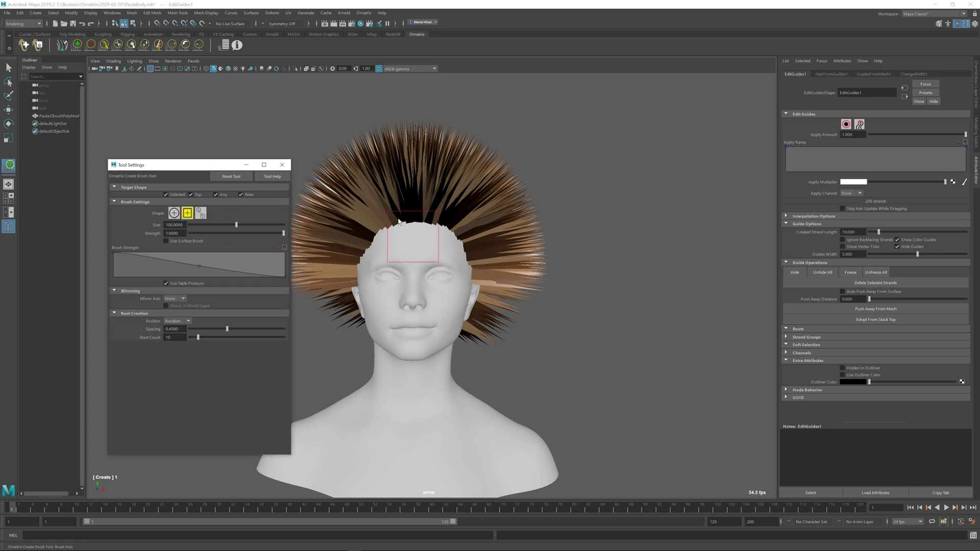
click(104, 45)
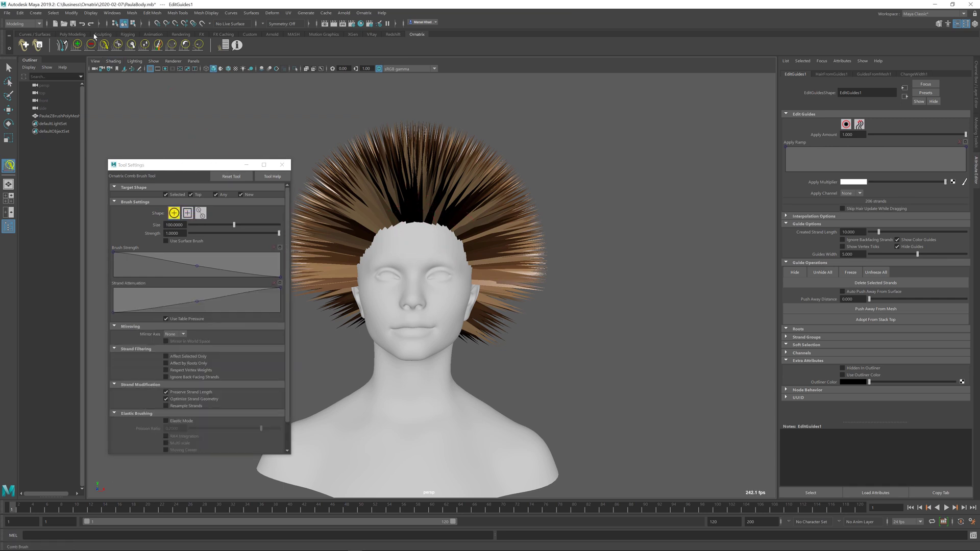
Trim the strand tips at the back and side of the head with the Ornatrix Cut Brush.
mouse_move(435, 235)
alt+mouse_down()
mouse_move(475, 240)
mouse_move(377, 237)
alt+mouse_up()
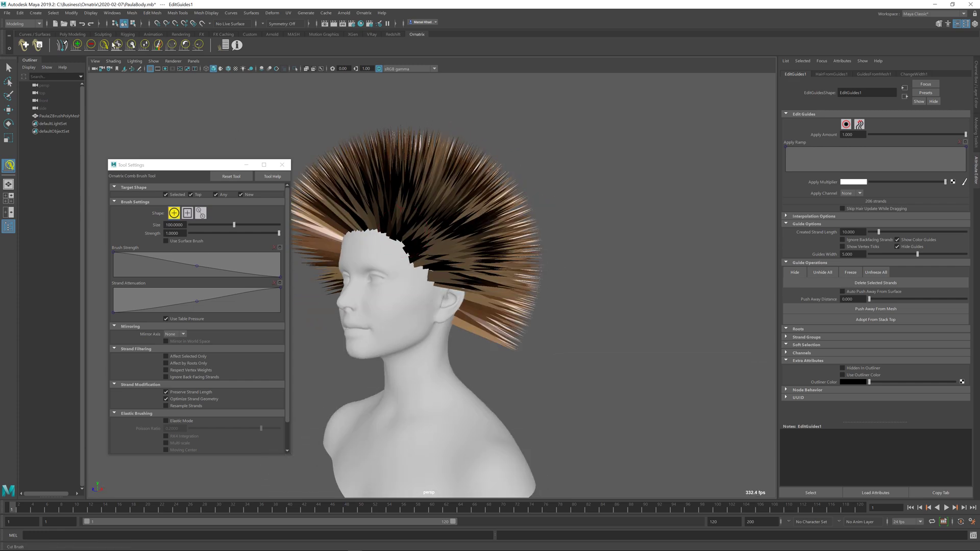
click(118, 45)
alt+drag(453, 234, 472, 237)
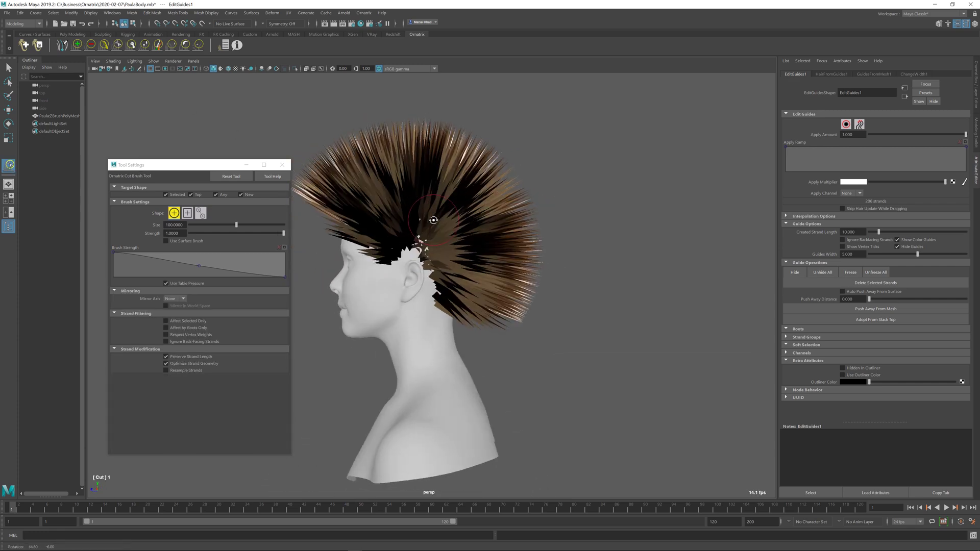
mouse_move(478, 348)
mouse_down()
mouse_move(532, 304)
mouse_move(562, 250)
mouse_up()
mouse_move(461, 156)
alt+mouse_down()
mouse_move(525, 160)
mouse_move(517, 204)
mouse_move(497, 207)
alt+mouse_up()
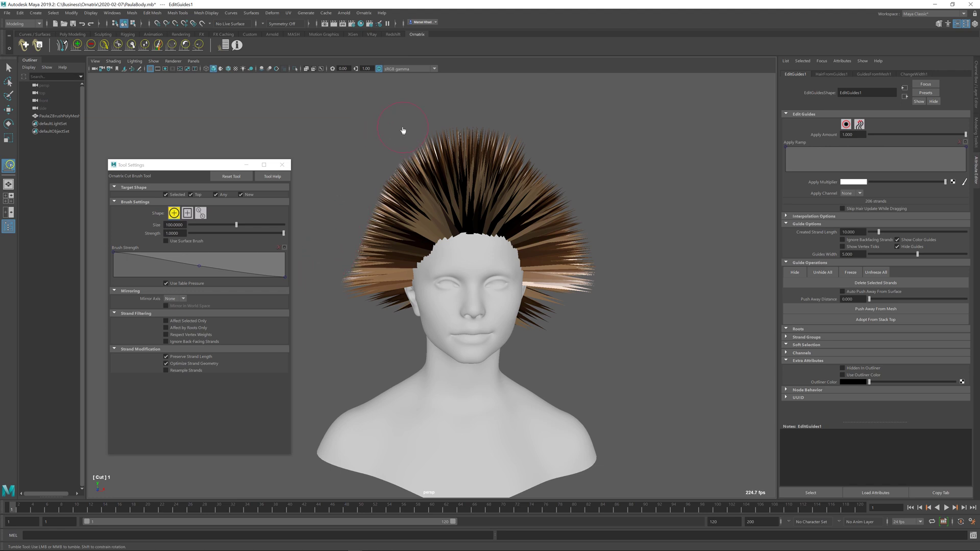
Comb the hair outward and down on both sides of the face, lowering the Comb Brush strength to about 0.13.
click(104, 47)
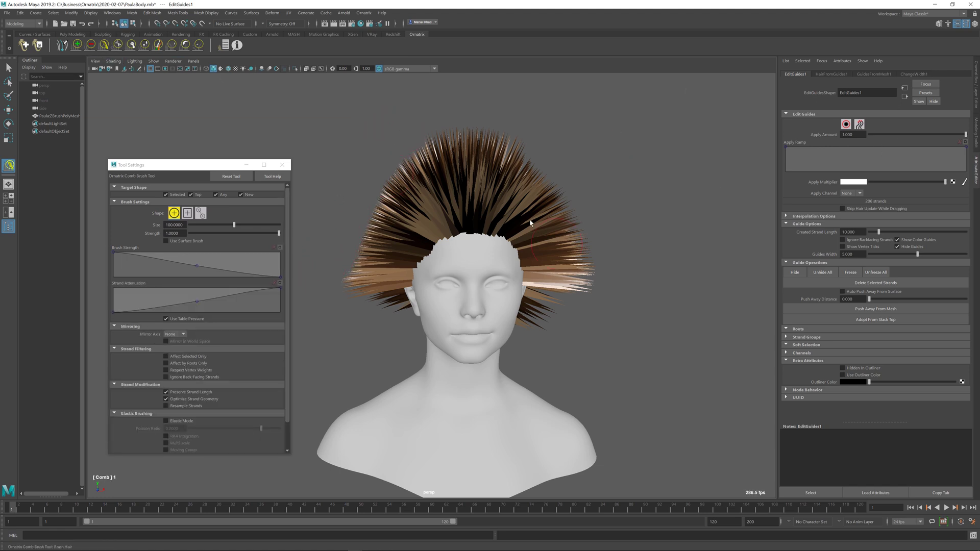
mouse_move(531, 183)
mouse_down()
mouse_move(580, 247)
mouse_move(573, 259)
mouse_move(588, 291)
mouse_up()
mouse_move(223, 233)
mouse_down()
mouse_move(244, 234)
mouse_move(215, 233)
mouse_up()
mouse_move(400, 206)
mouse_down()
mouse_move(366, 230)
mouse_move(356, 307)
mouse_up()
drag(204, 234, 200, 233)
mouse_move(431, 171)
mouse_down()
mouse_move(421, 188)
mouse_move(387, 190)
mouse_move(381, 220)
mouse_up()
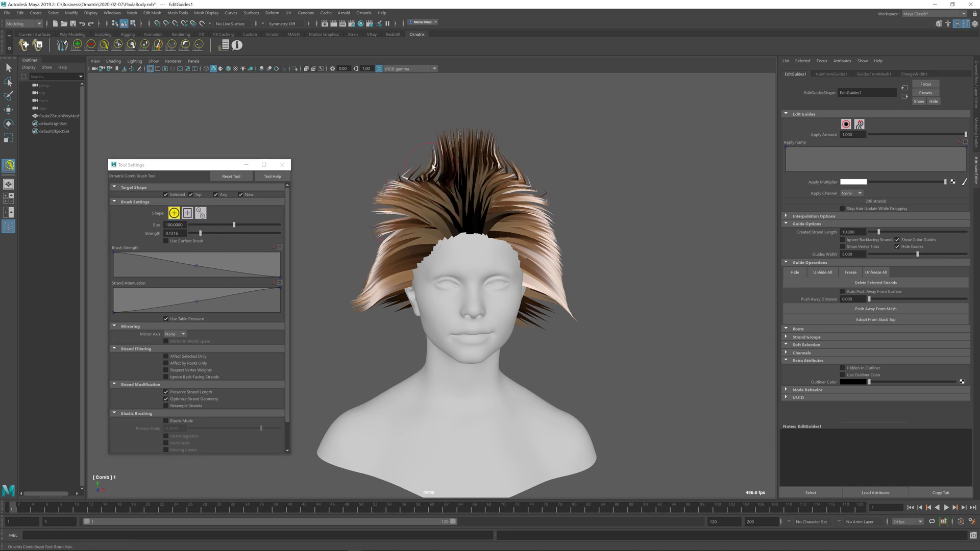
Comb the hair on the top, sides and back of the head down and outward with a brush strength of 0.3.
alt+drag(459, 196, 484, 207)
scroll(484, 205, up, 2)
alt+middle_drag(497, 162, 490, 180)
mouse_move(484, 162)
mouse_down()
mouse_move(504, 158)
mouse_move(554, 194)
mouse_up()
mouse_move(438, 143)
mouse_down()
mouse_move(363, 151)
mouse_move(383, 166)
mouse_up()
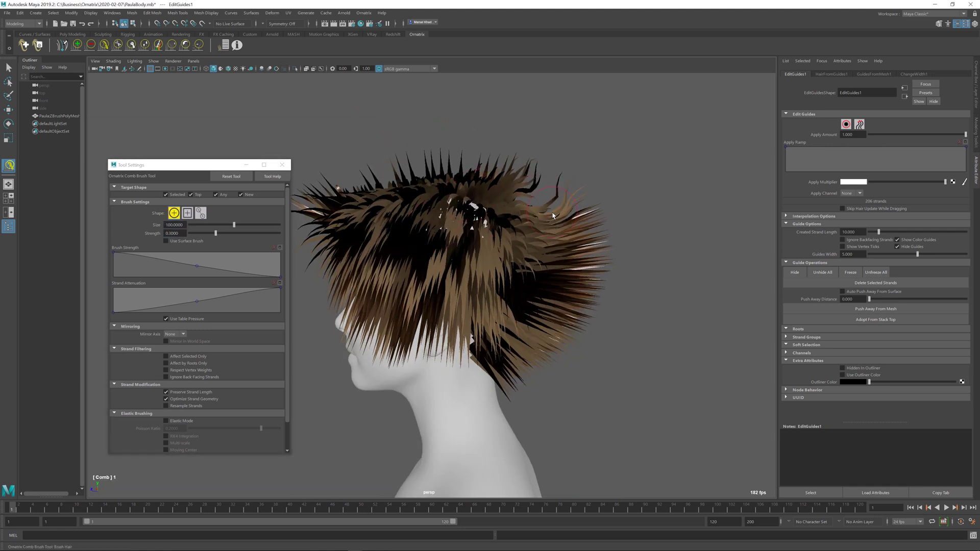
drag(557, 253, 574, 302)
drag(357, 199, 434, 179)
drag(512, 158, 557, 204)
alt+drag(388, 327, 543, 358)
drag(531, 245, 561, 316)
alt+drag(461, 166, 471, 149)
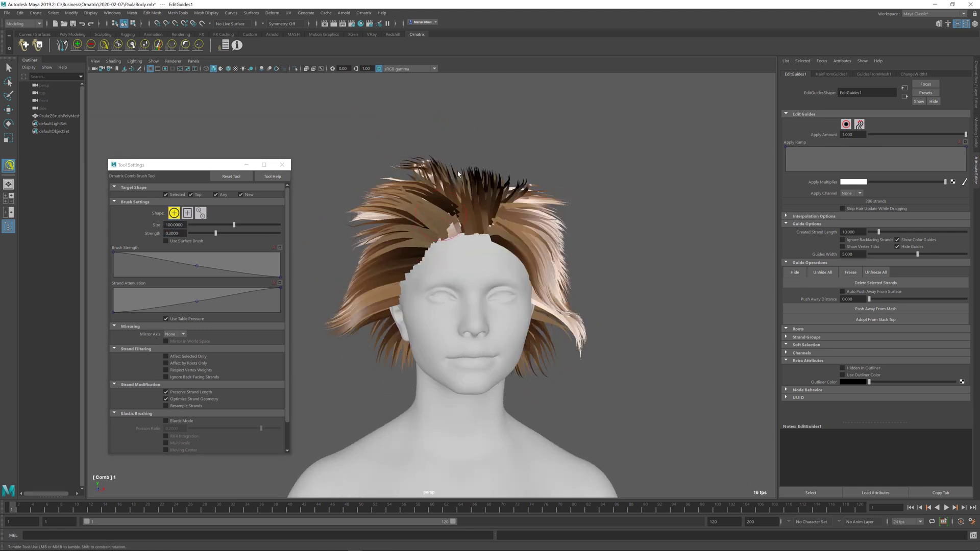
Open the Ornatrix operator stack and reduce the ChangeWidth operator's width to about 0.26.
click(224, 46)
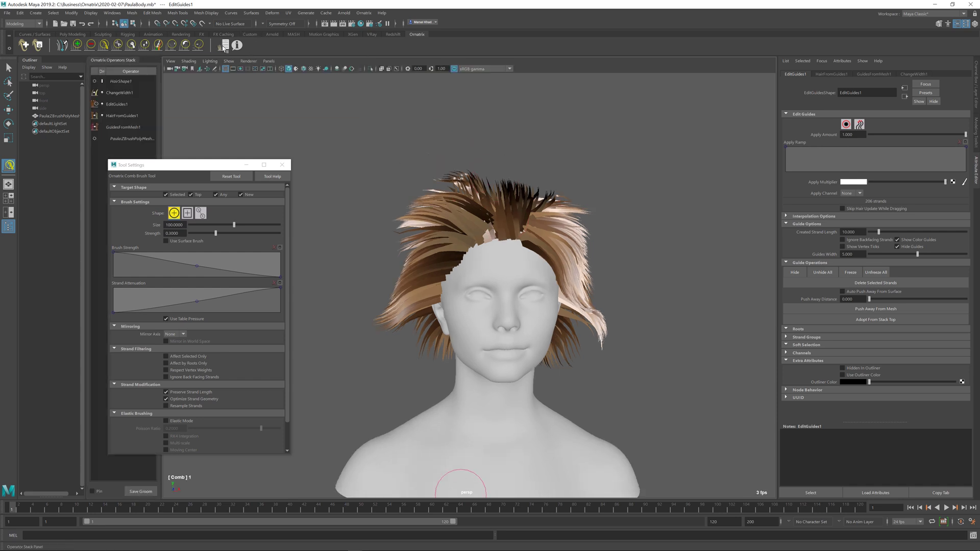
click(120, 93)
drag(884, 132, 872, 133)
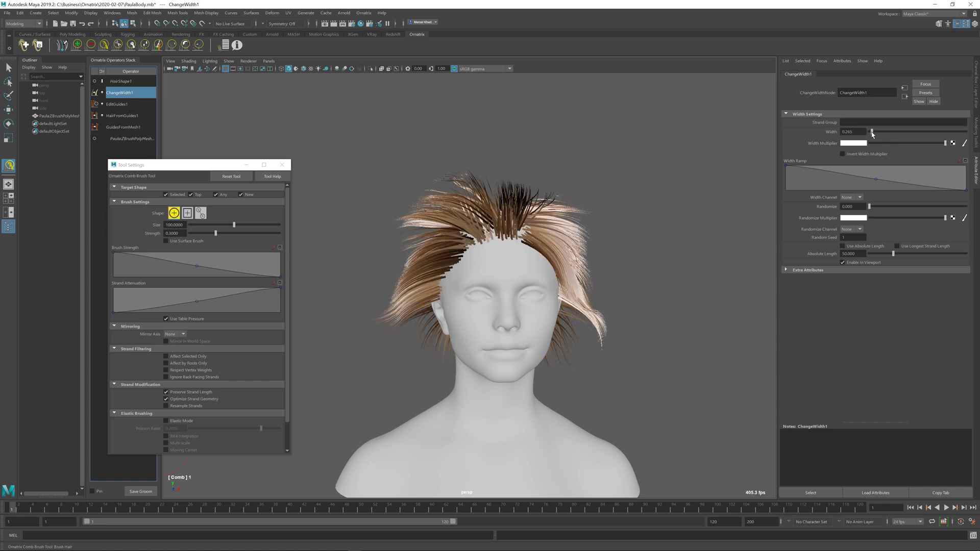
alt+drag(645, 269, 617, 245)
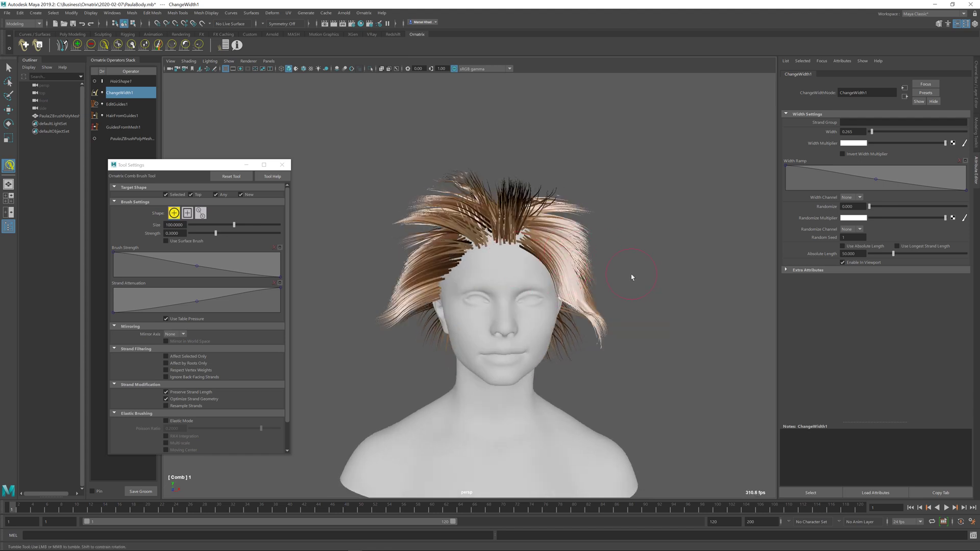